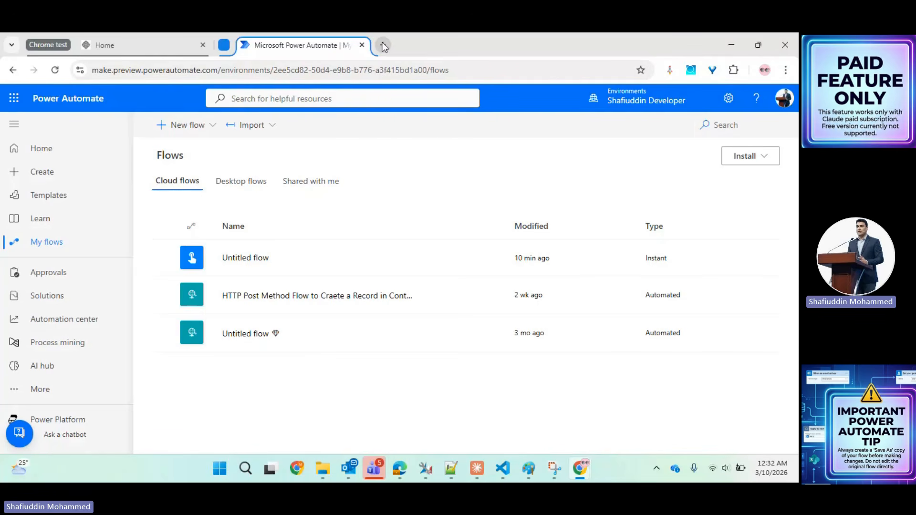
# - Open a new blank browser tab beside the Power Automate flows list
pyautogui.click(383, 46)
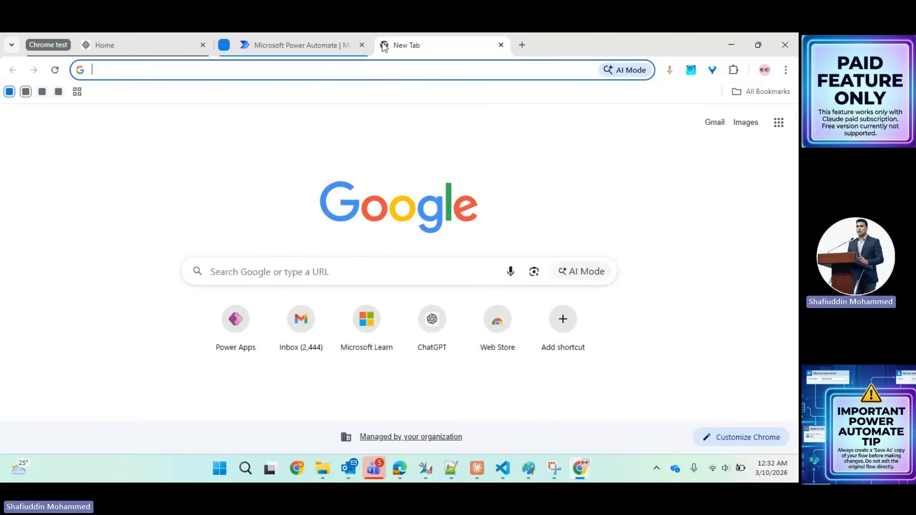
# - Search the web for the Claude Chrome extension
pyautogui.click(167, 70)
pyautogui.write('cluad')
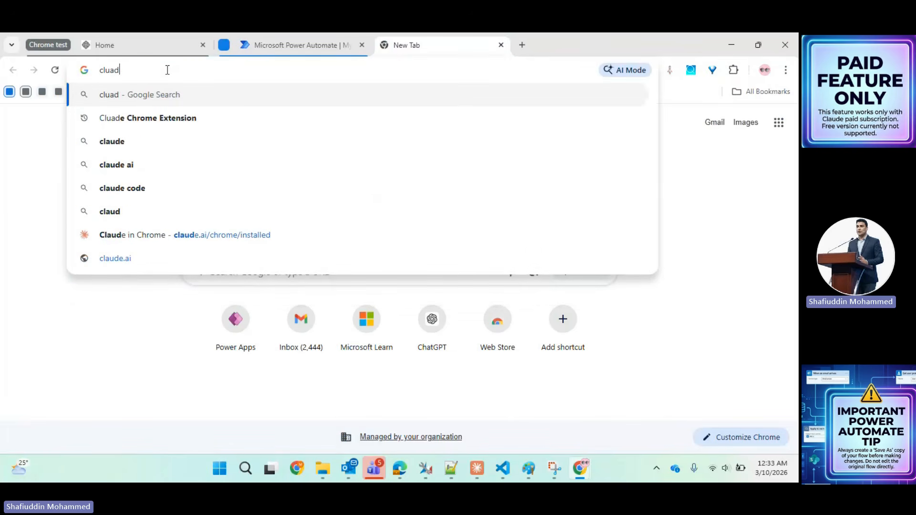
pyautogui.click(191, 117)
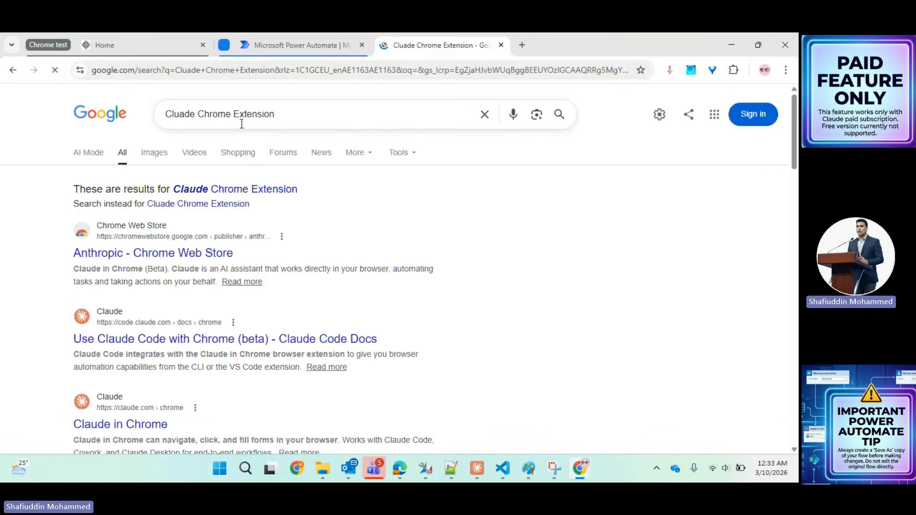
pyautogui.click(298, 116)
pyautogui.moveTo(298, 116); pyautogui.dragTo(157, 114)
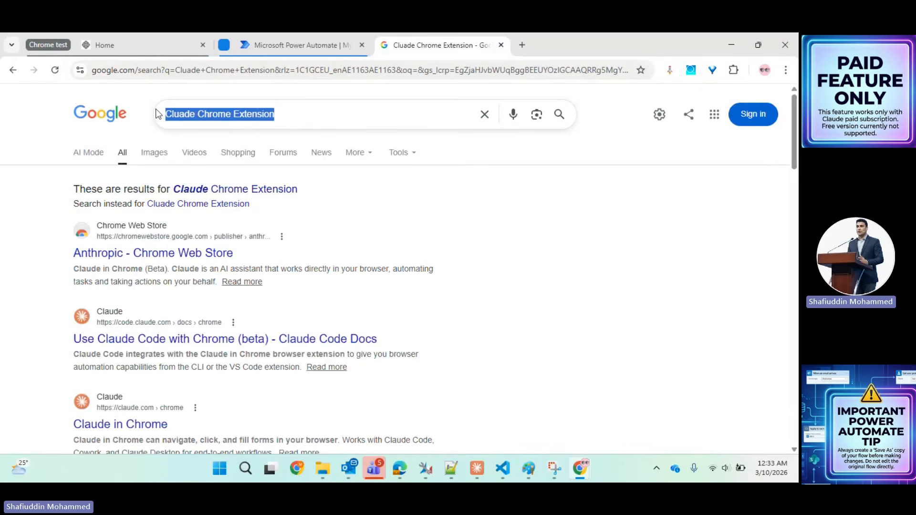
pyautogui.click(16, 214)
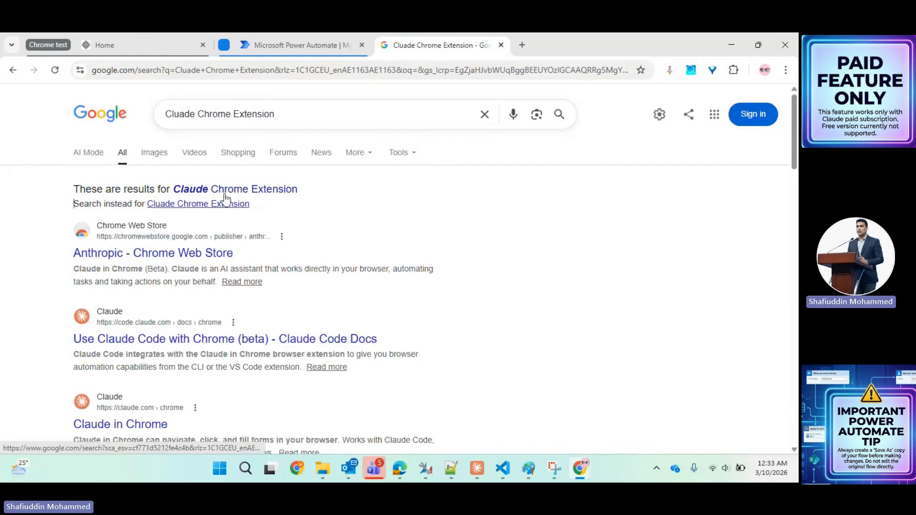
# - Review the Anthropic Chrome Web Store page for Claude, then return to the Power Automate tab
pyautogui.click(160, 257)
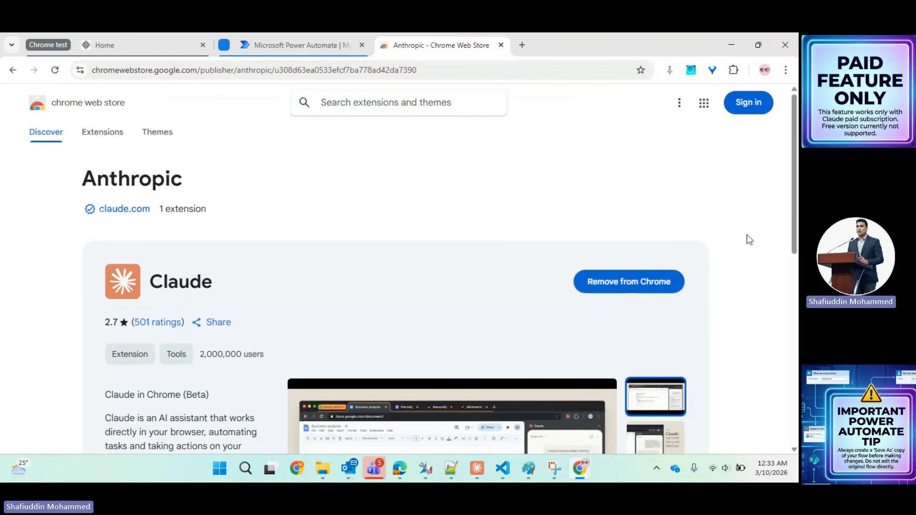
pyautogui.click(796, 265)
pyautogui.moveTo(796, 265); pyautogui.dragTo(788, 181)
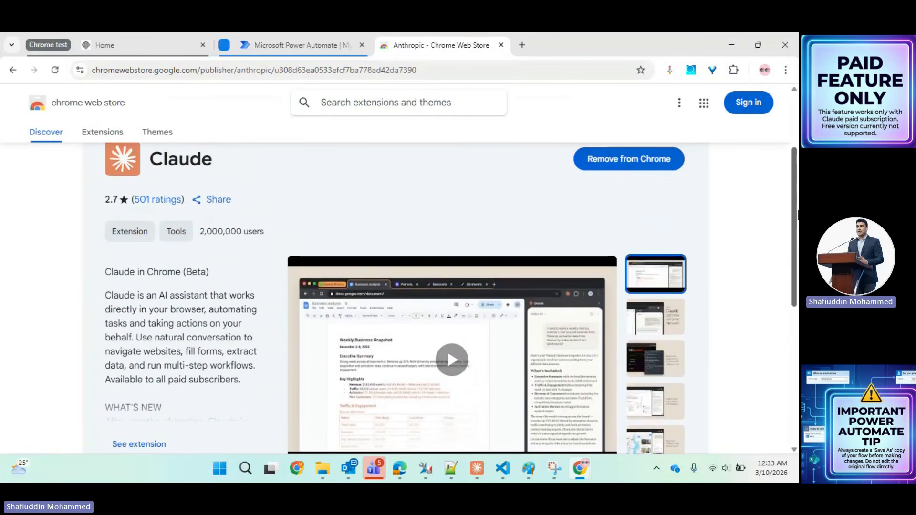
pyautogui.scroll(2, 749, 184)
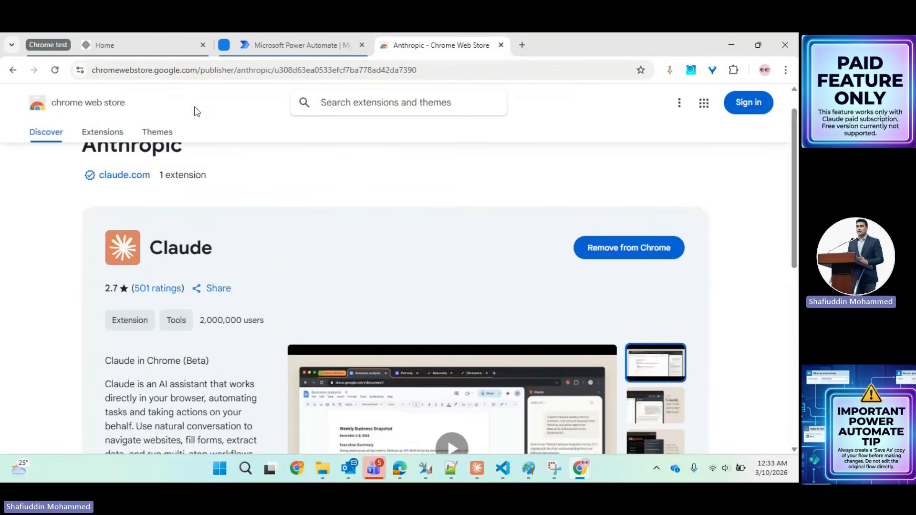
pyautogui.click(319, 41)
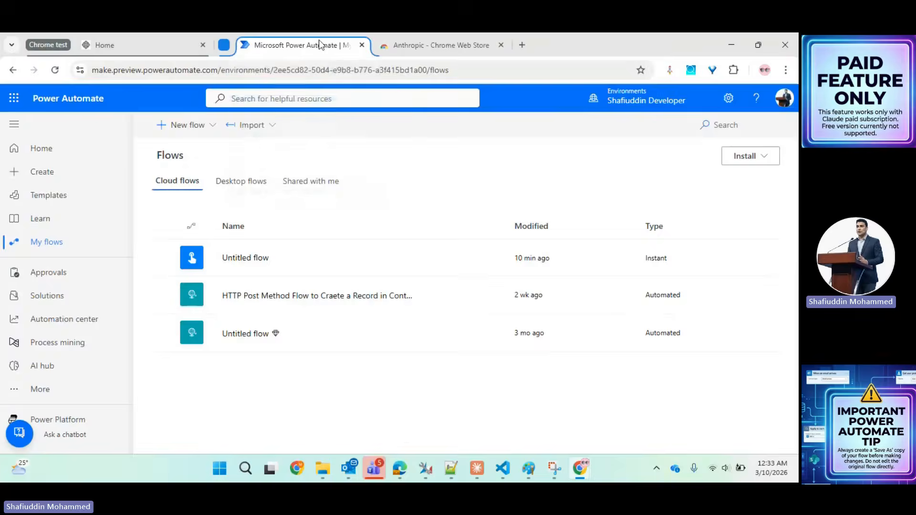
# - Show Chrome's installed extensions list, including Claude, over the flows page
pyautogui.click(734, 70)
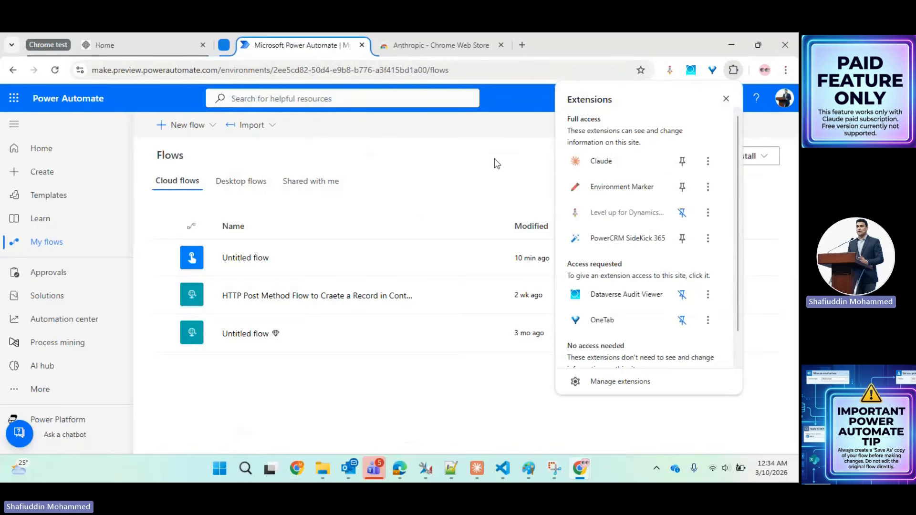
pyautogui.click(497, 129)
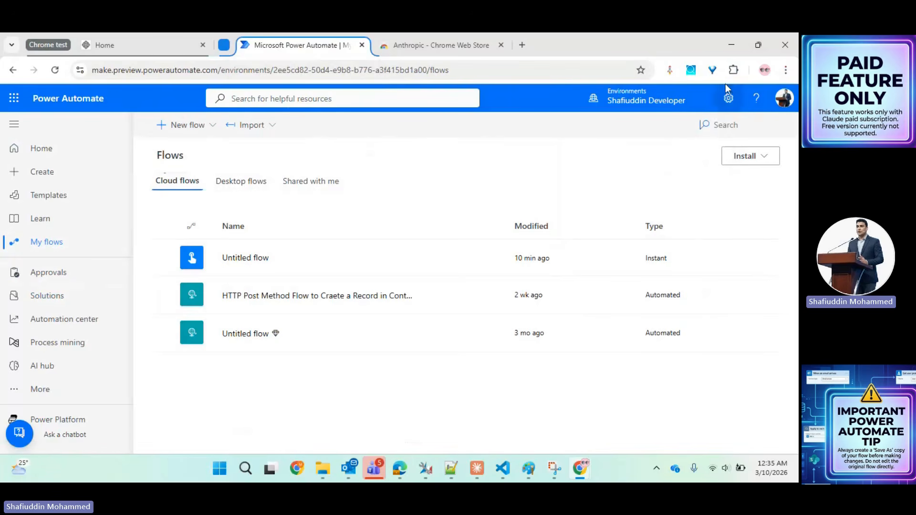
pyautogui.click(733, 70)
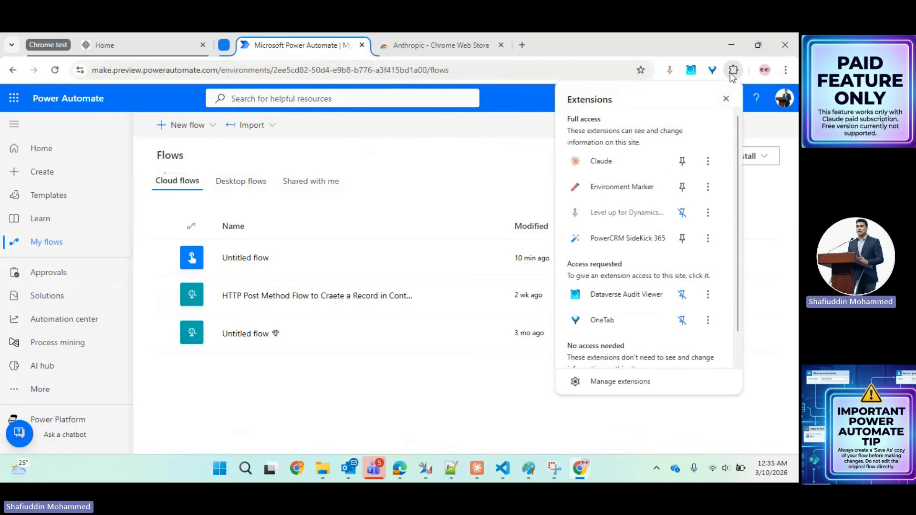
# - Open Claude in the side panel and send it a 'Hello' message
pyautogui.click(628, 163)
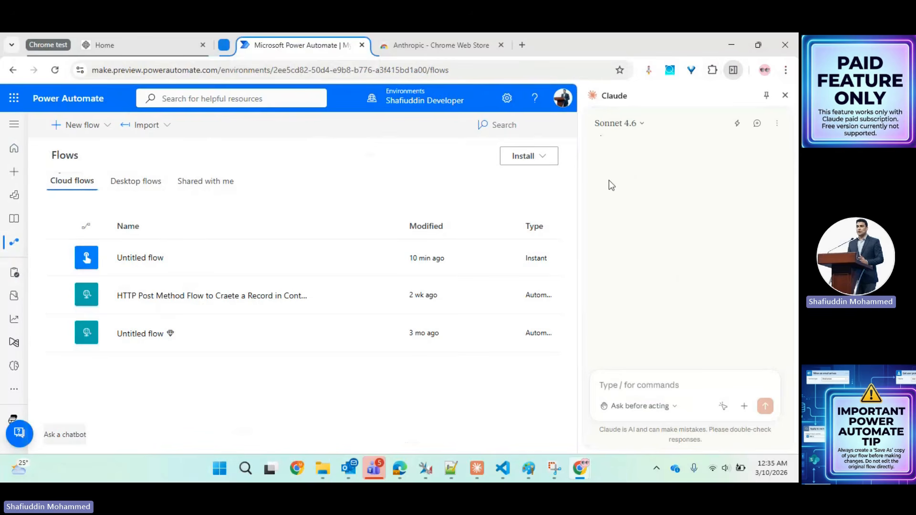
pyautogui.click(620, 377)
pyautogui.write('Hello')
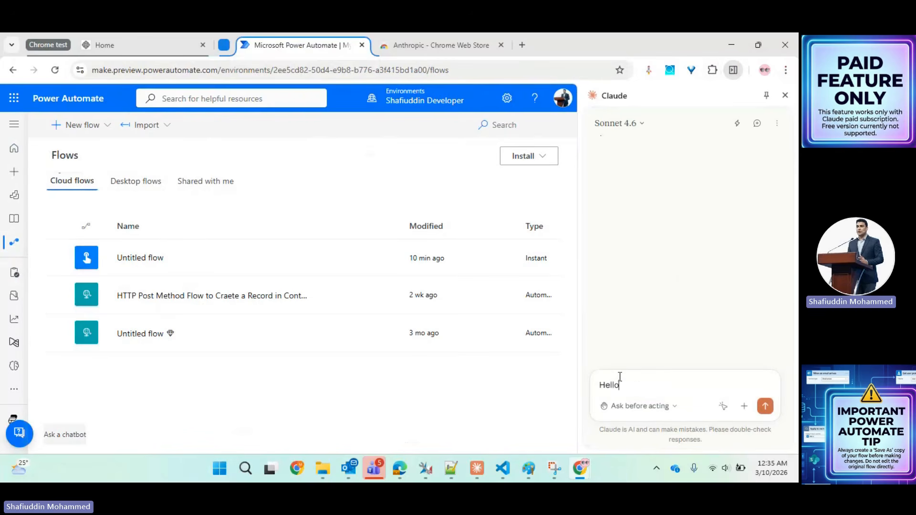
pyautogui.press('Return')
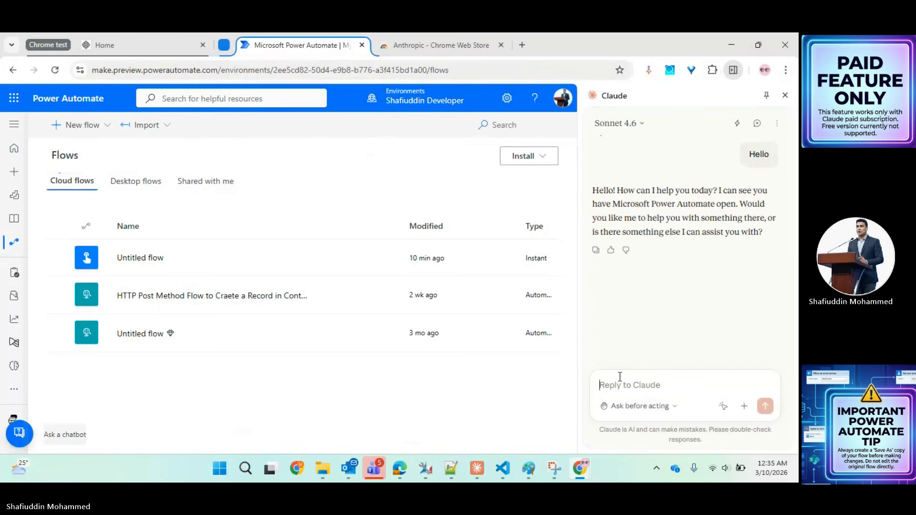
# - Draft 'Create a power automate to send an email' in Claude's message box and dismiss the storage warning
pyautogui.write('Create ')
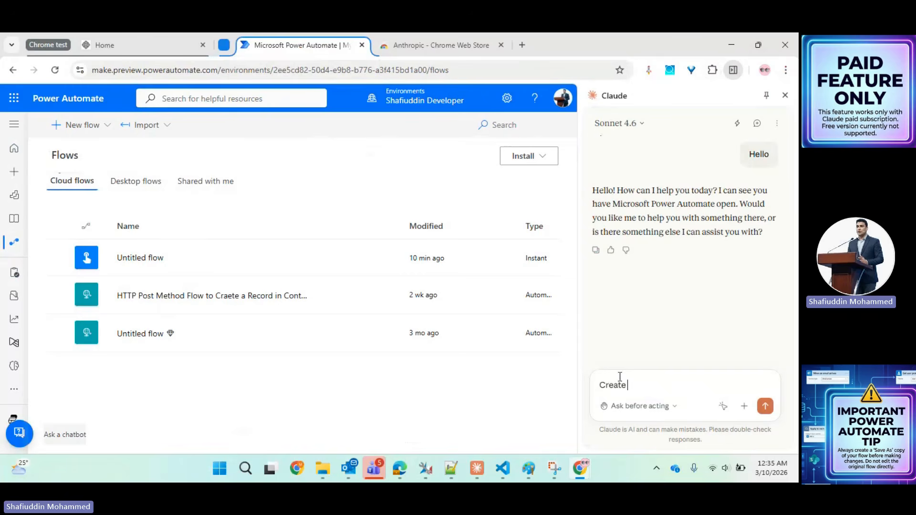
pyautogui.write('a po')
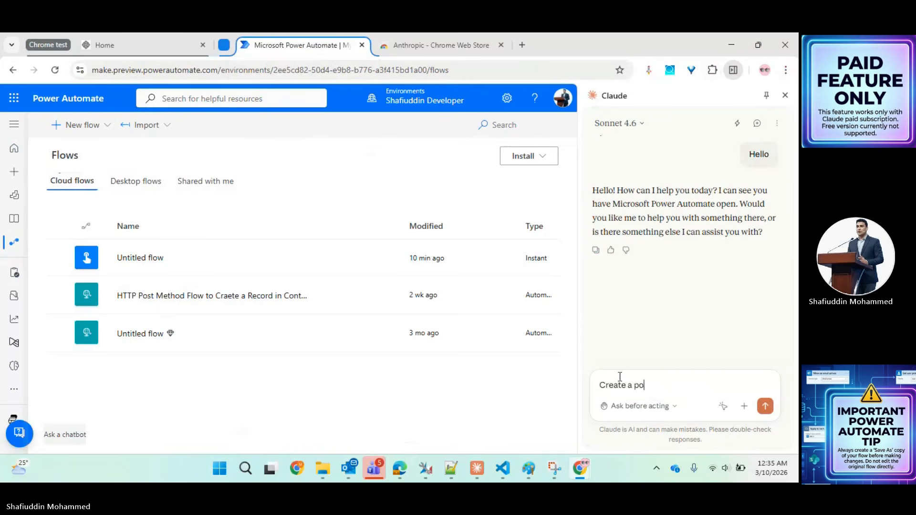
pyautogui.write('wer uatomat')
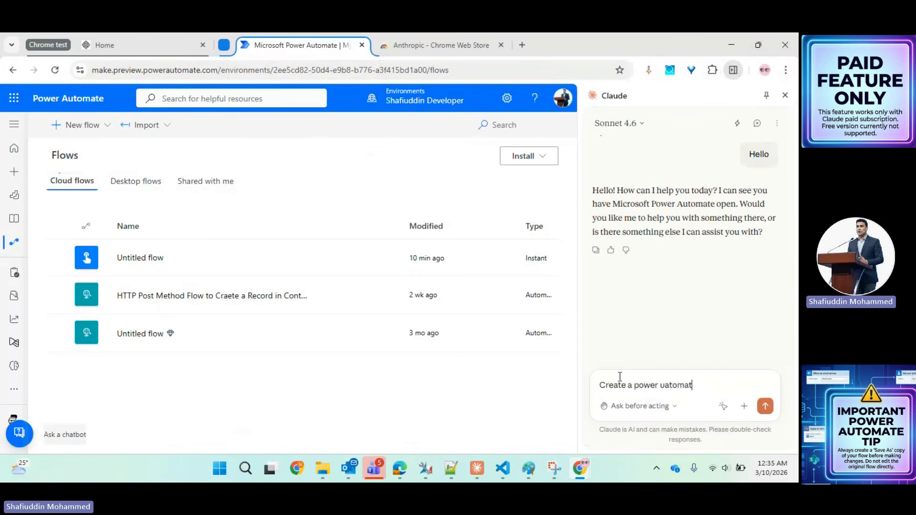
pyautogui.write('e to send an email')
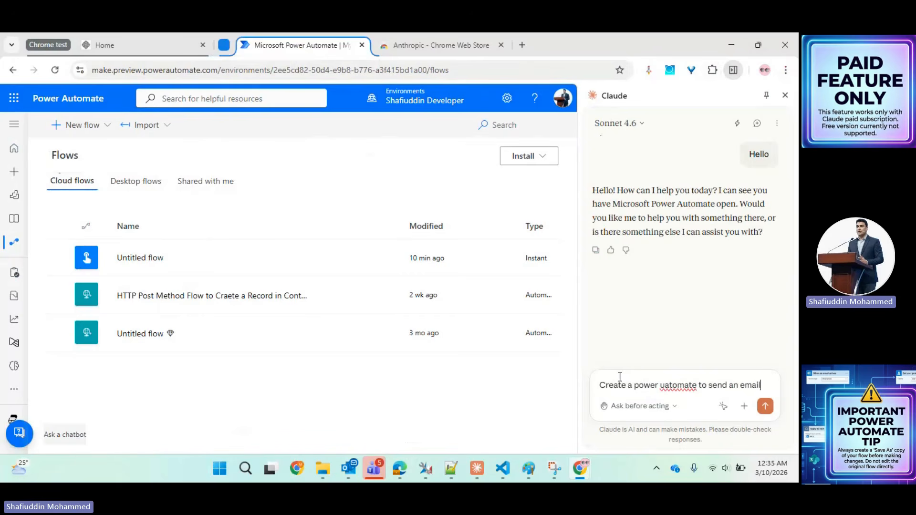
pyautogui.write(' autom')
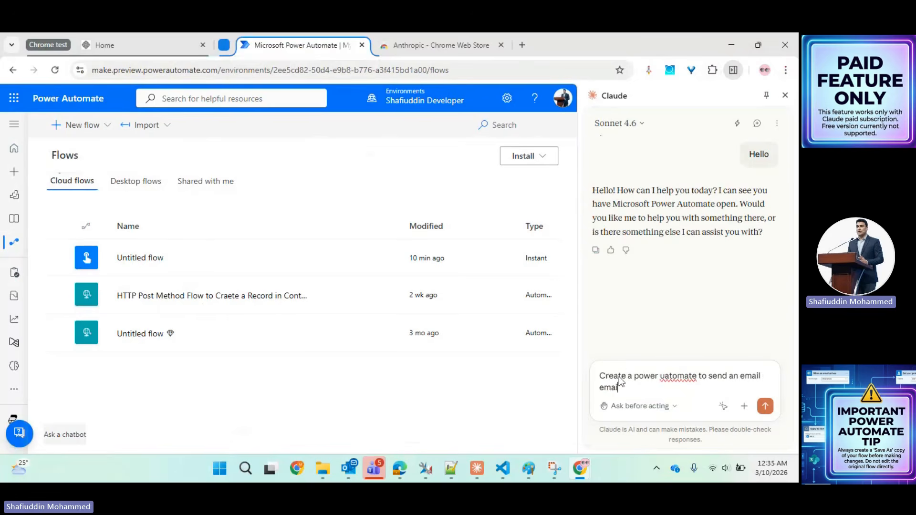
pyautogui.click(774, 385)
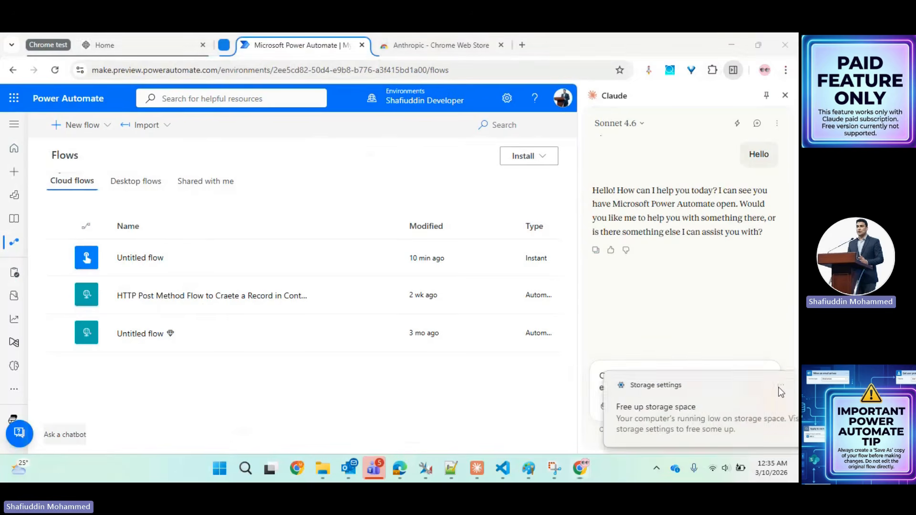
# - Correct 'uatomate' to 'automate' and add 'whenever a contact record created to' plus the recipient's e-mail address
pyautogui.rightClick(673, 373)
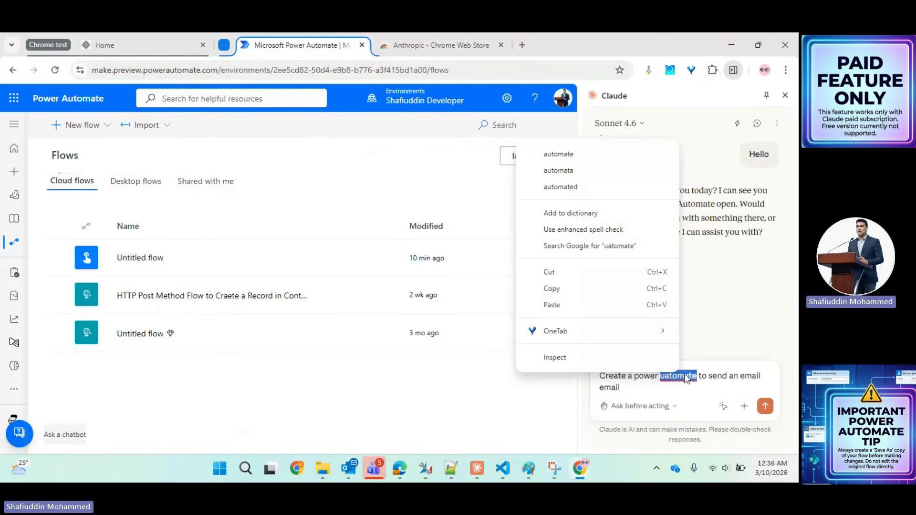
pyautogui.click(563, 154)
pyautogui.click(626, 388)
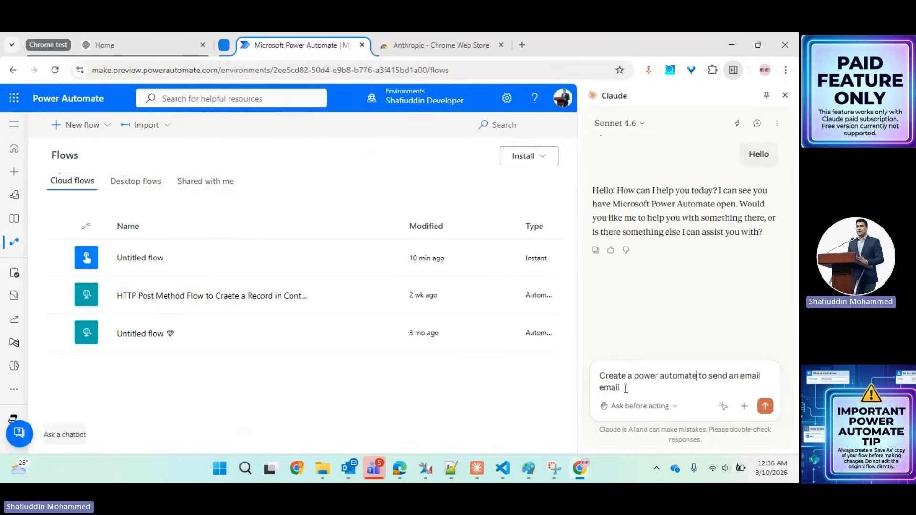
pyautogui.write('wh')
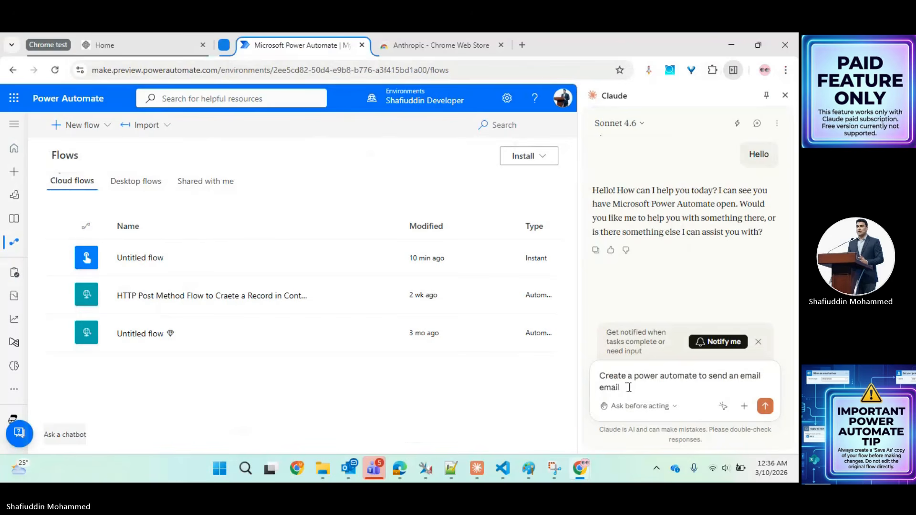
pyautogui.write('enev')
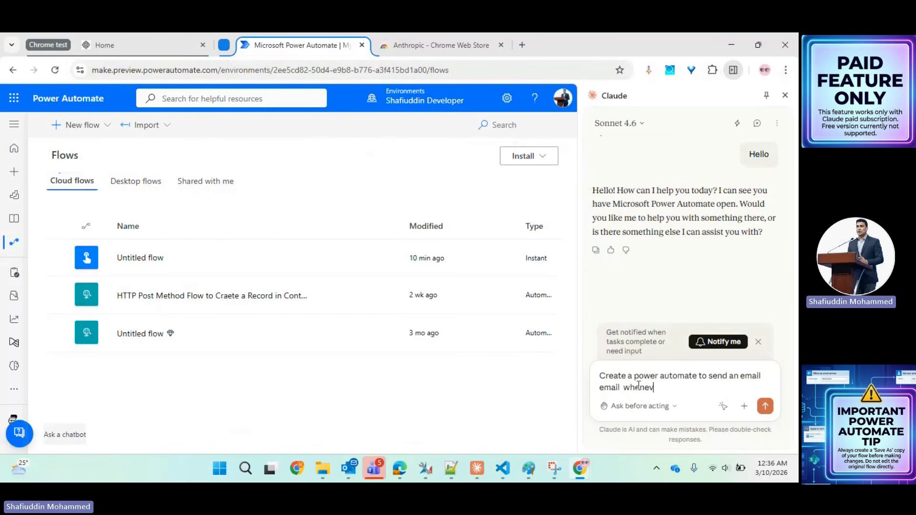
pyautogui.write('er a contact rec')
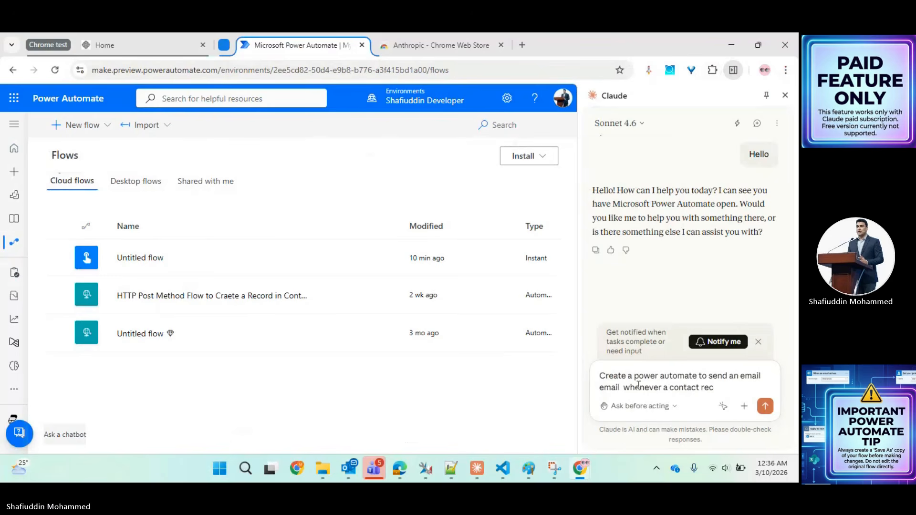
pyautogui.write('ord cr')
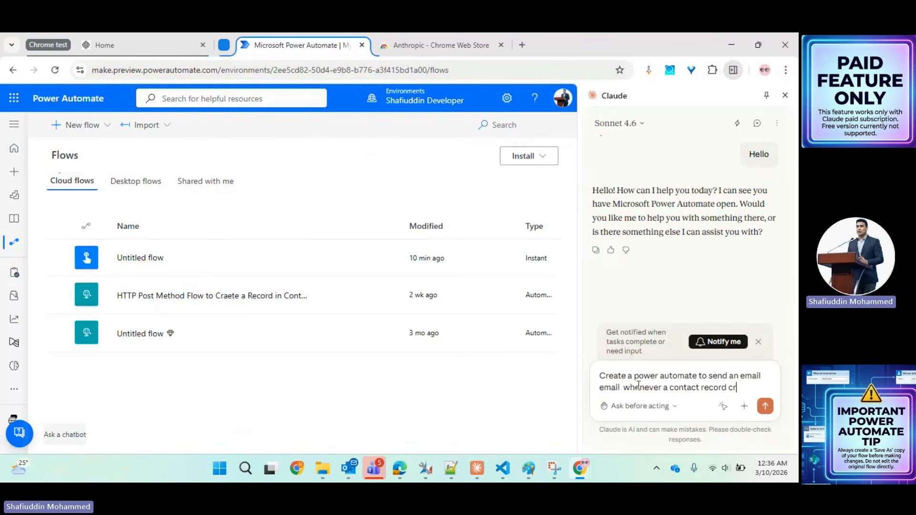
pyautogui.write('eated')
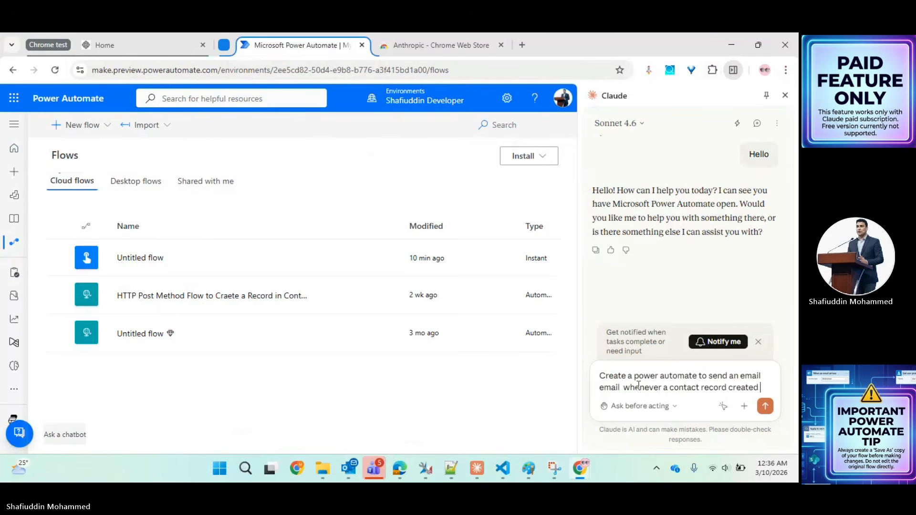
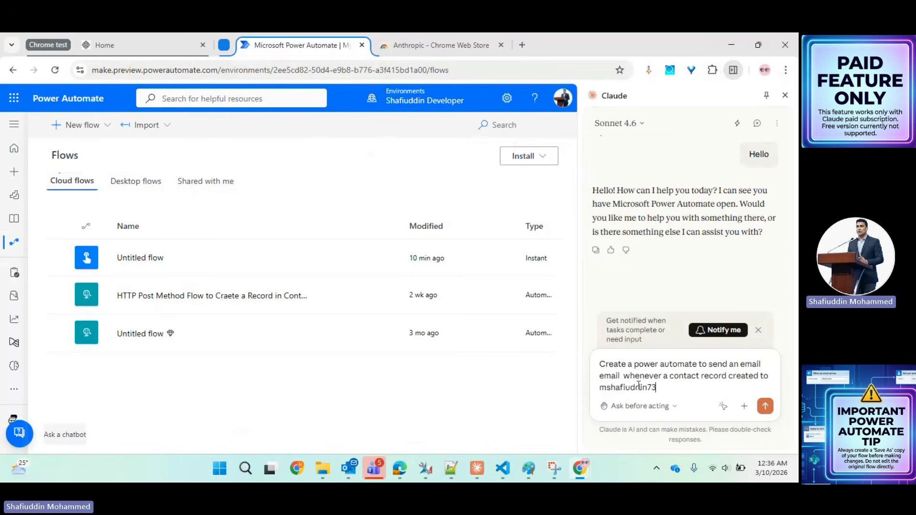
pyautogui.click(765, 406)
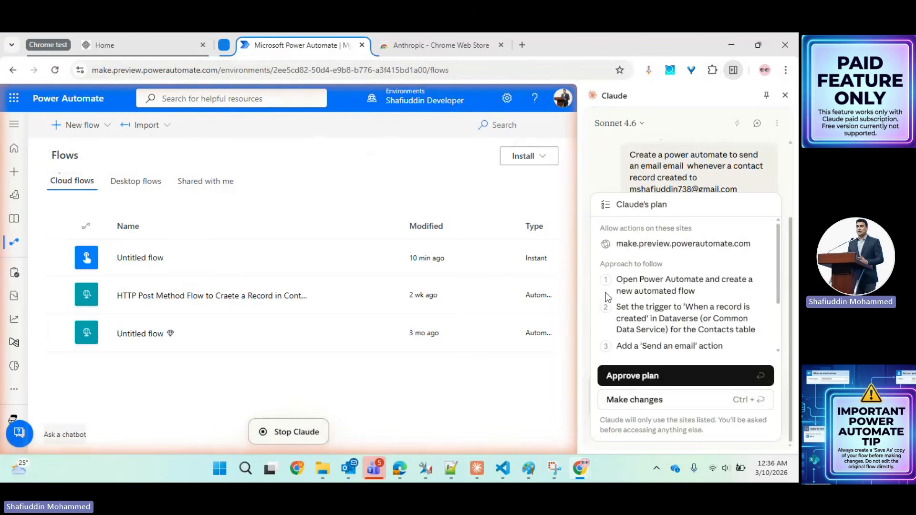
# - Approve Claude's plan so it builds the flow with a Dataverse row-added trigger
pyautogui.click(618, 377)
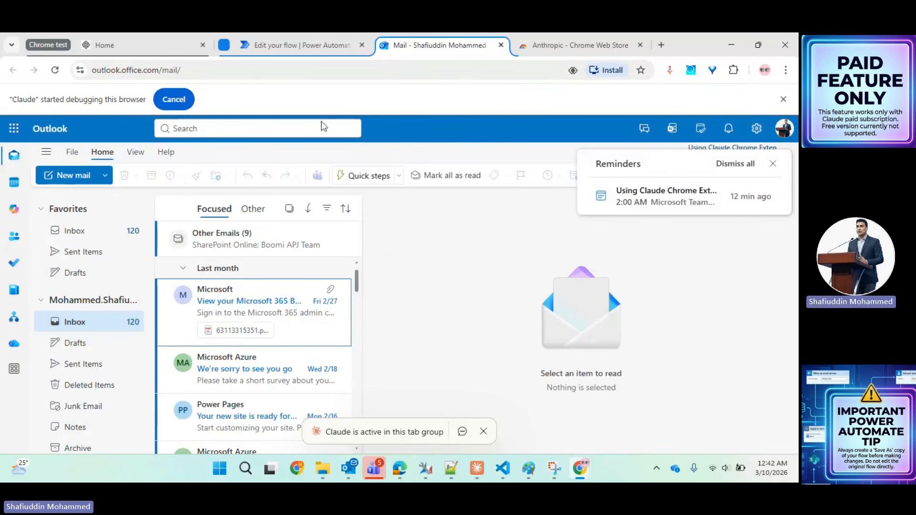
pyautogui.click(277, 42)
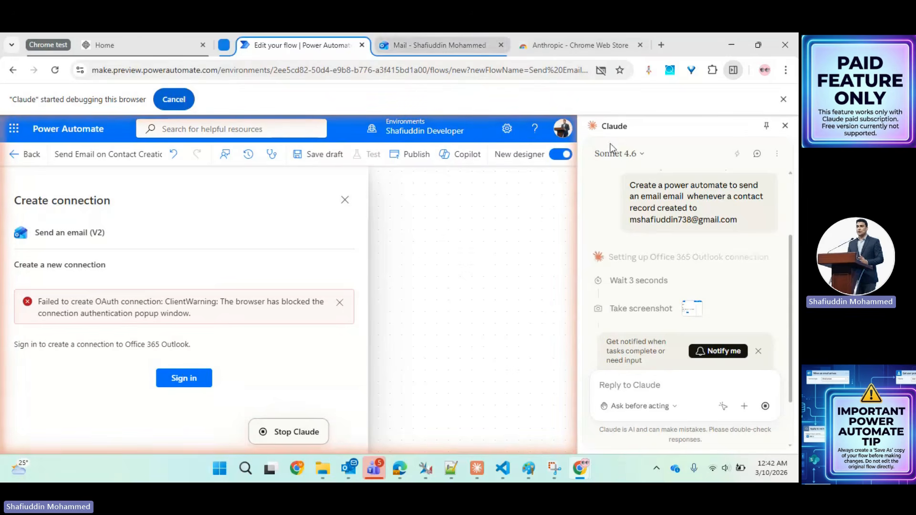
# - Always allow pop-ups and redirects from the Power Automate site
pyautogui.click(608, 75)
pyautogui.click(487, 134)
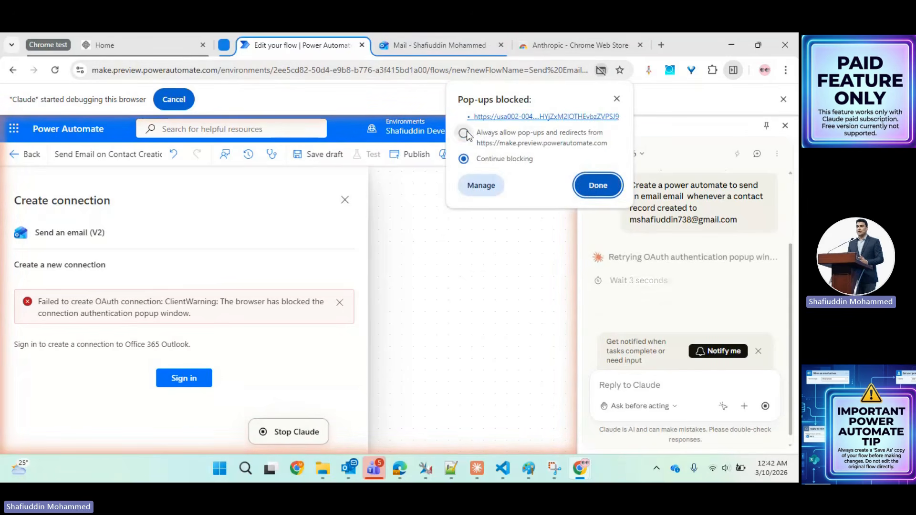
pyautogui.click(603, 187)
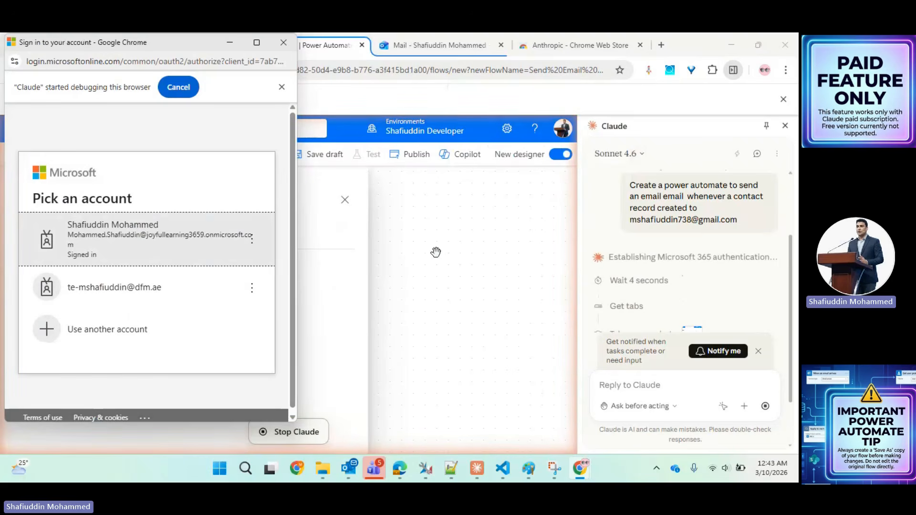
# - Authorize the Office 365 Outlook connection with the first listed Microsoft account
pyautogui.click(216, 246)
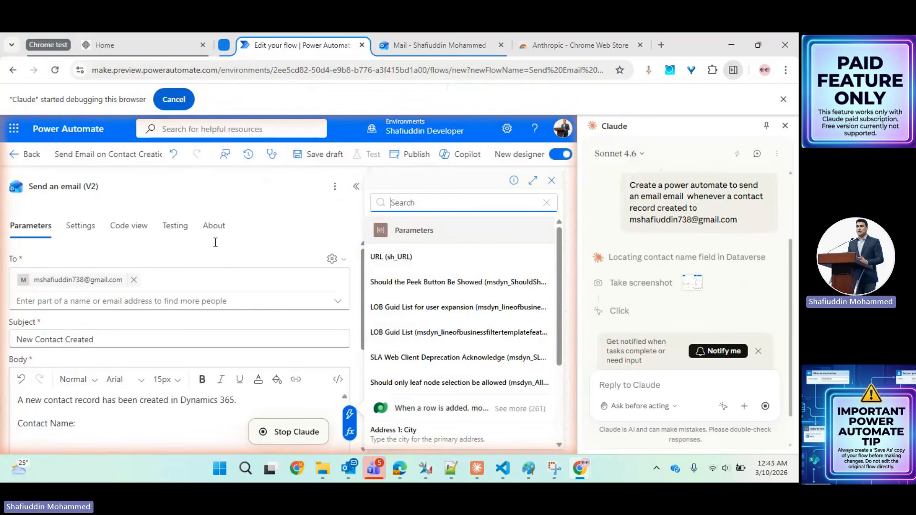
# - Insert the dynamic 'Full Name' field after 'Contact Name:' in the body and start a new line
pyautogui.write('Full Name')
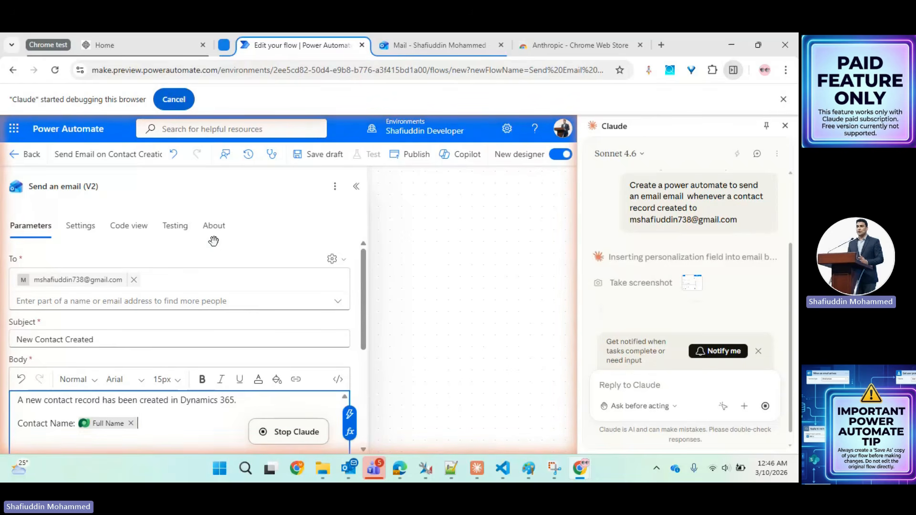
pyautogui.press('Return')
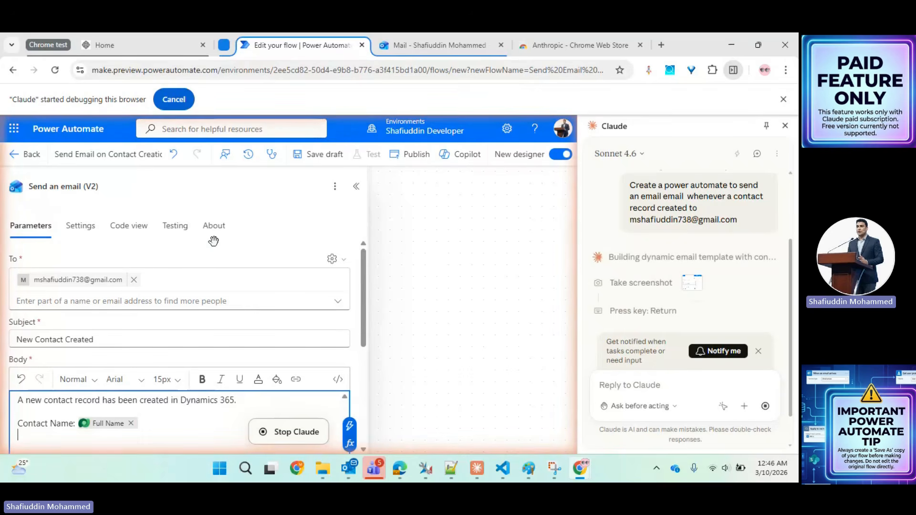
# - Add an 'Email:' line with the contact's Email field, followed by a 'Phone:' label
pyautogui.write('Email: Email')
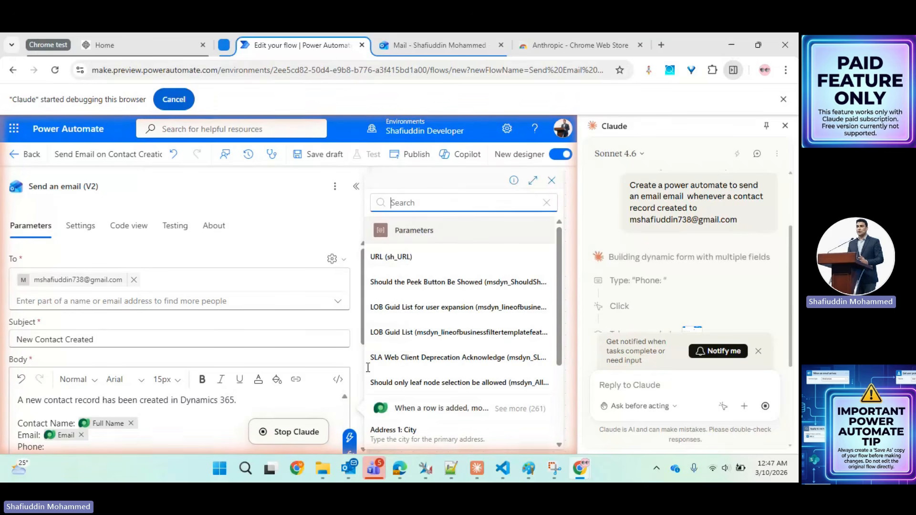
# - Insert the Business Phone field after 'Phone:' and publish the 'Send Email on Contact Creation' flow
pyautogui.write('Business Phone')
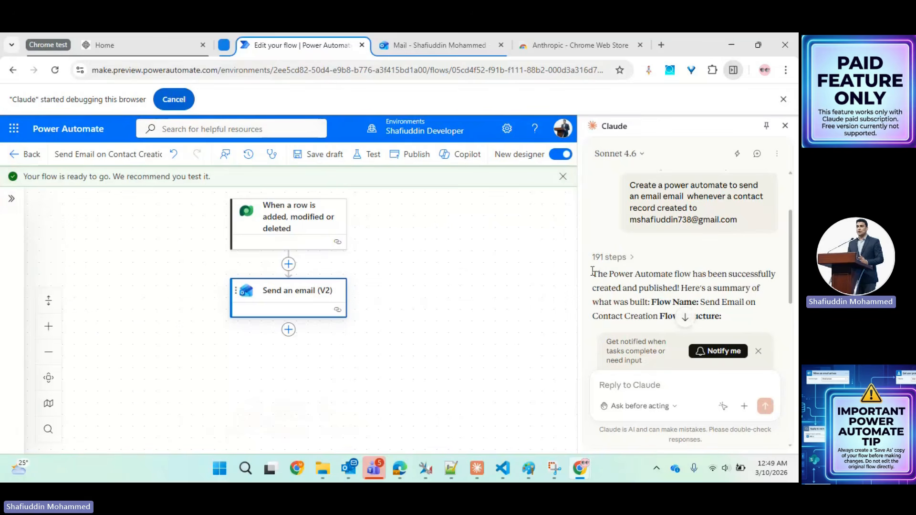
pyautogui.click(590, 278)
pyautogui.moveTo(590, 279); pyautogui.dragTo(621, 286)
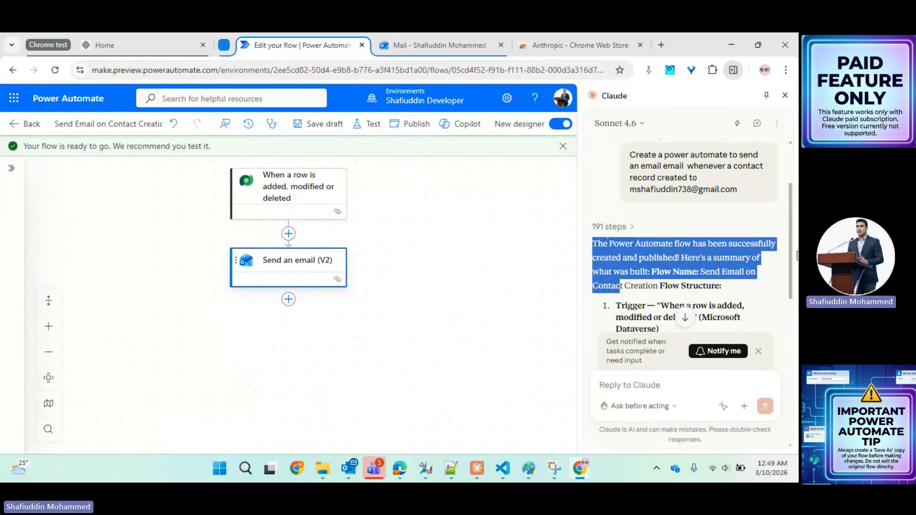
pyautogui.moveTo(797, 255); pyautogui.dragTo(788, 277)
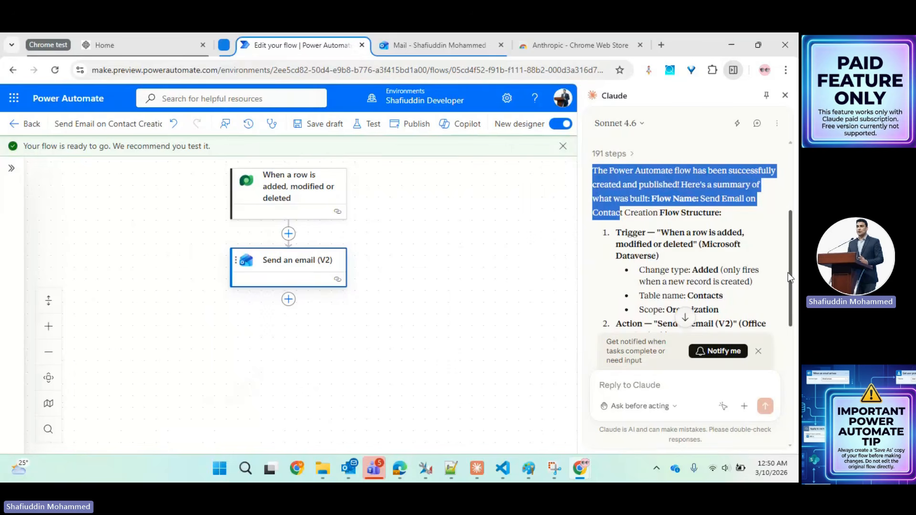
pyautogui.click(615, 384)
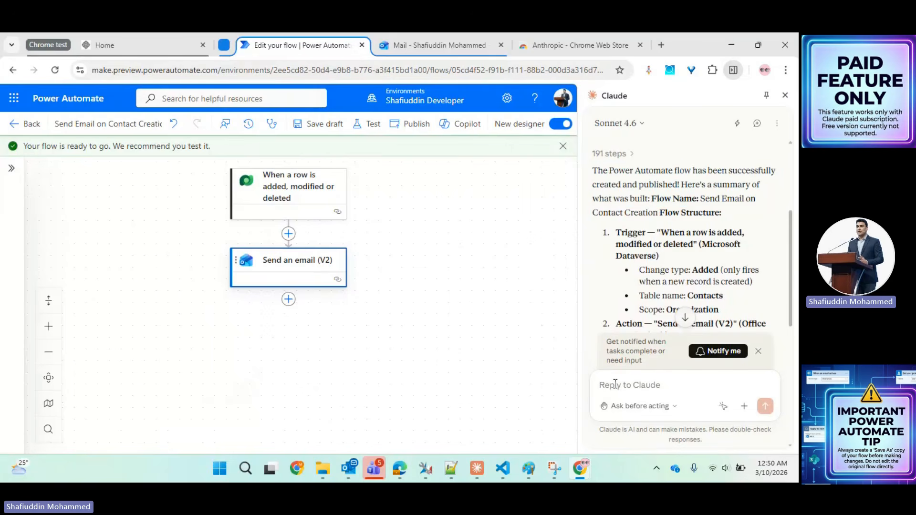